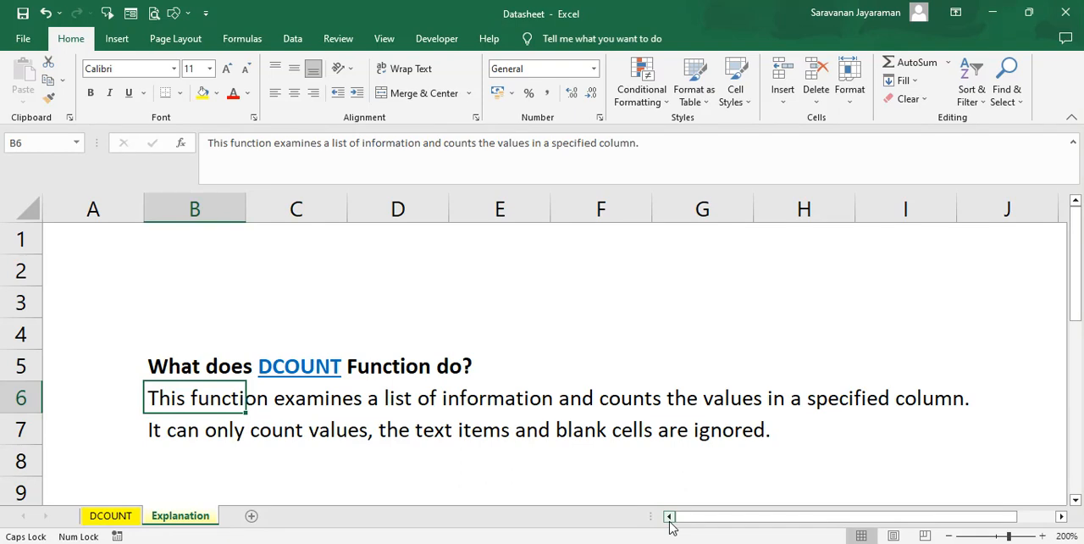
# Step: On the DCOUNT sheet, enter =DCOUNT(B2:H18,D2,K1:K2) in L15 to count the October sales for Bangalore
pyautogui.click(130, 518)
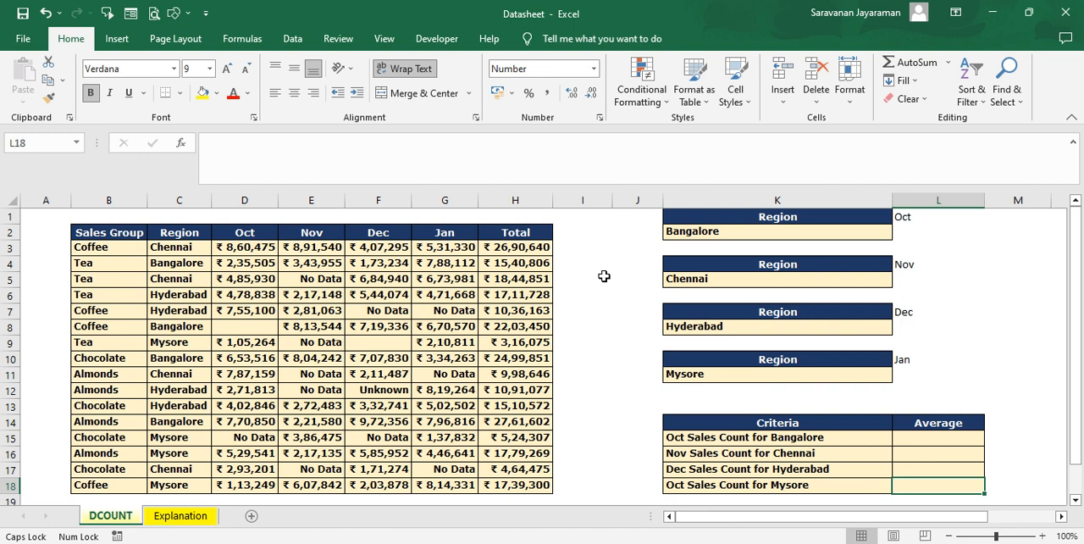
pyautogui.click(925, 440)
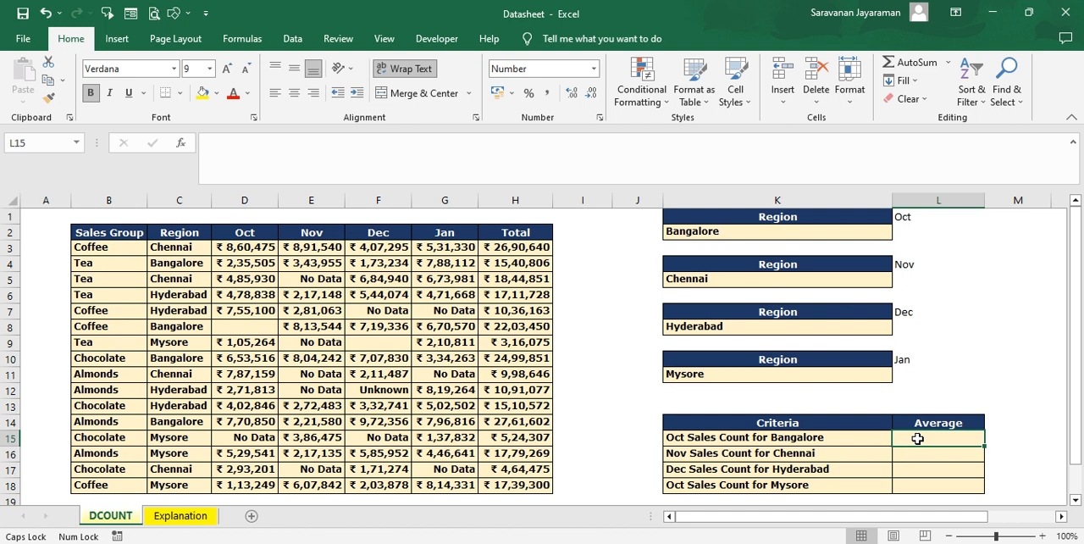
pyautogui.write('=')
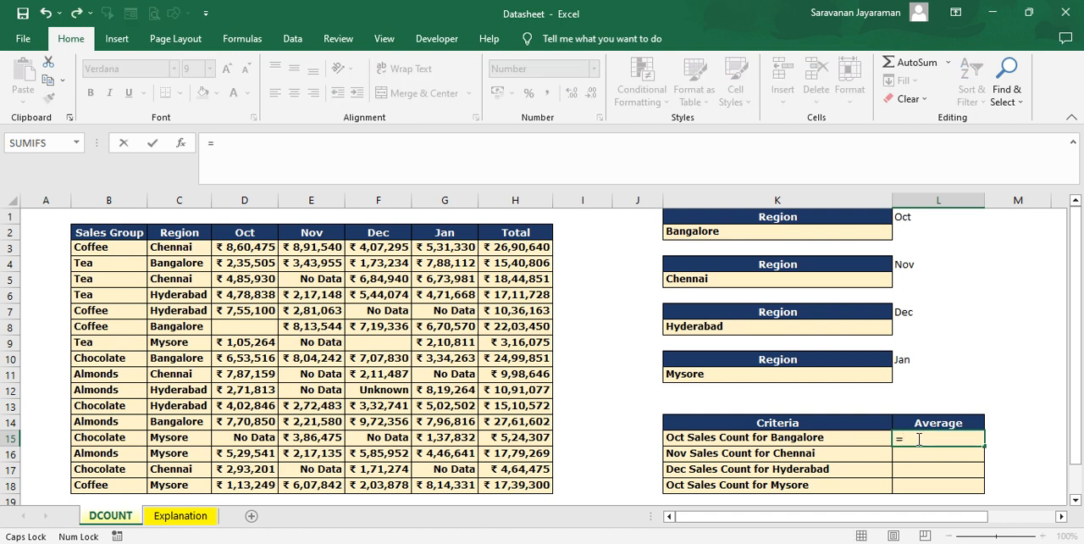
pyautogui.write('DC')
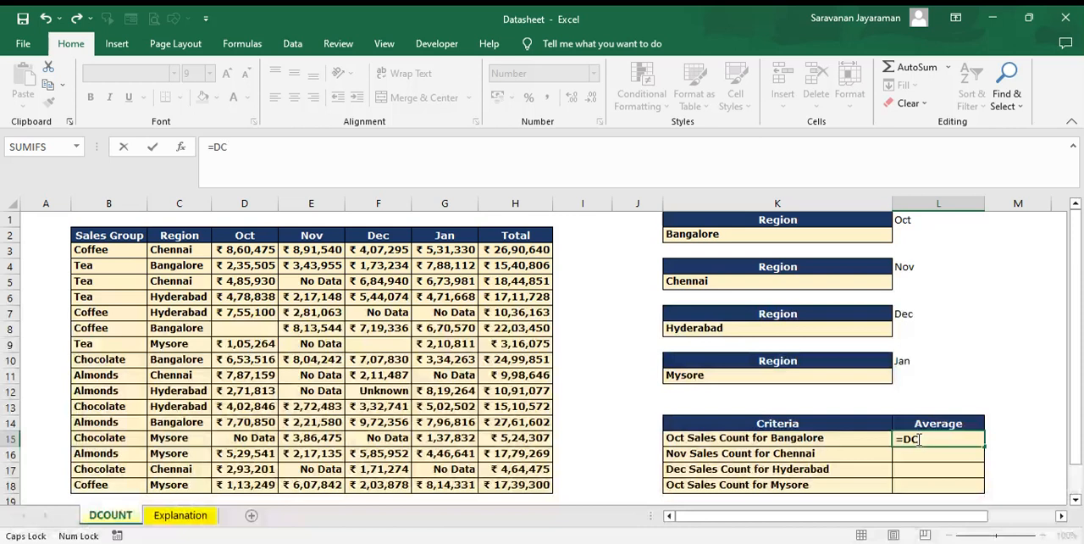
pyautogui.write('OUNT(')
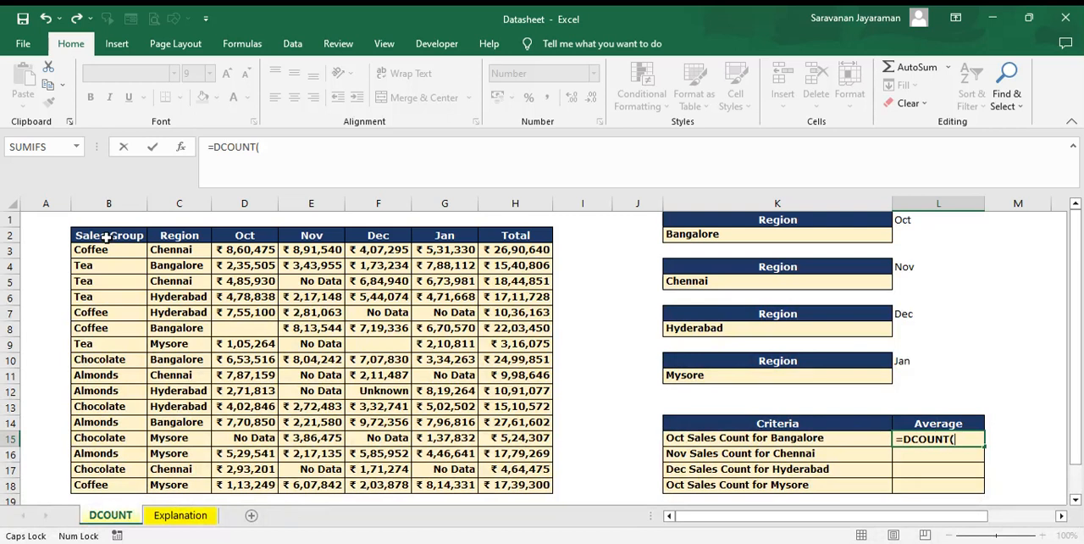
pyautogui.moveTo(107, 238); pyautogui.dragTo(517, 485)
pyautogui.write(',')
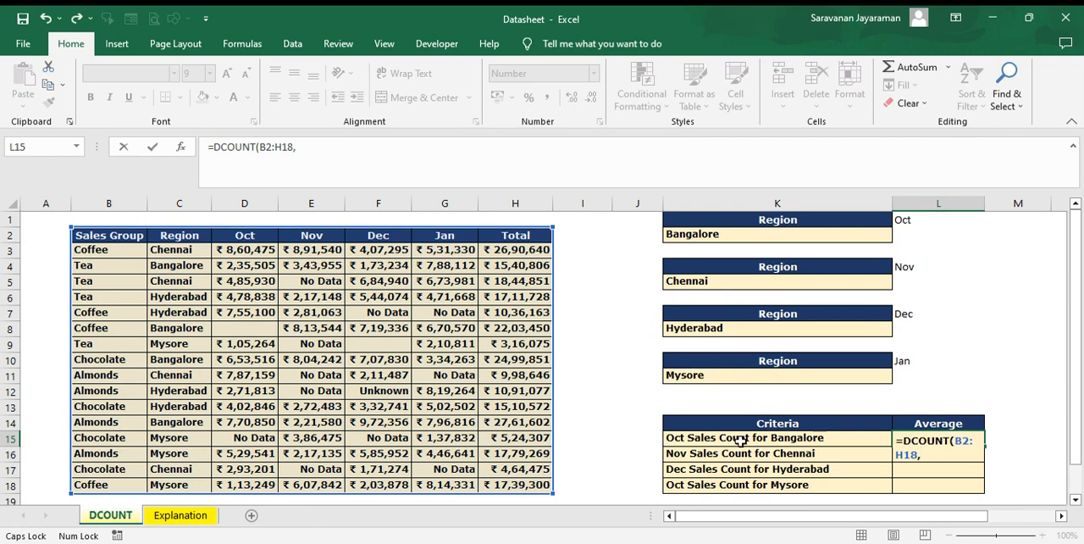
pyautogui.click(261, 235)
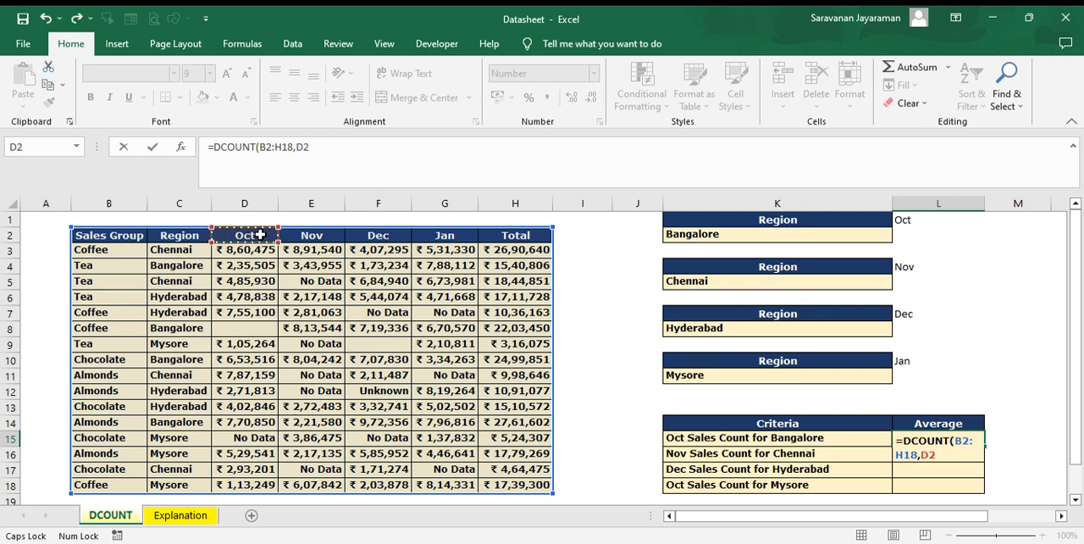
pyautogui.write(',')
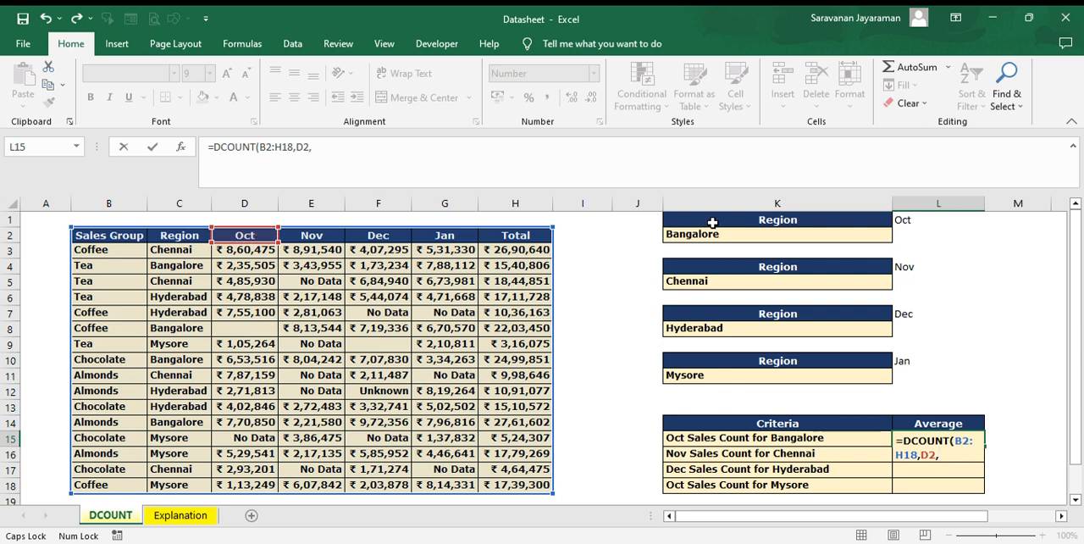
pyautogui.moveTo(712, 223)
pyautogui.mouseDown()
pyautogui.moveTo(712, 242)
pyautogui.moveTo(713, 233)
pyautogui.mouseUp()
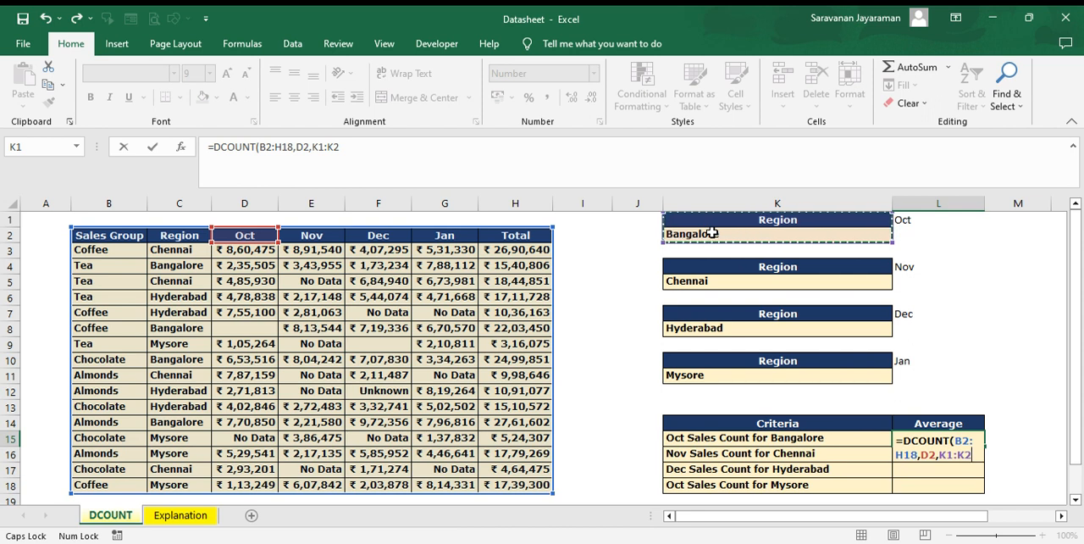
pyautogui.write(')')
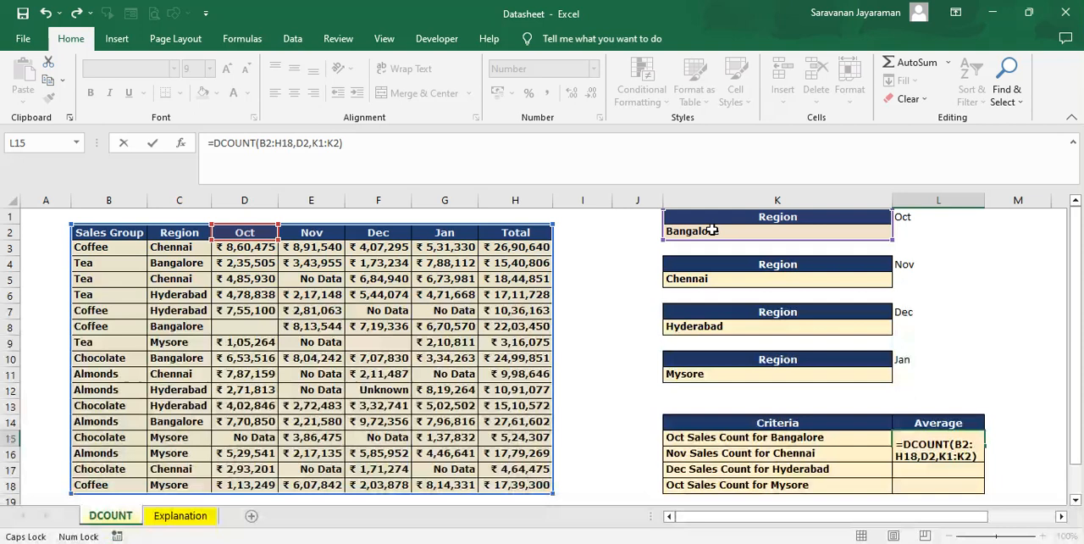
pyautogui.press('Return')
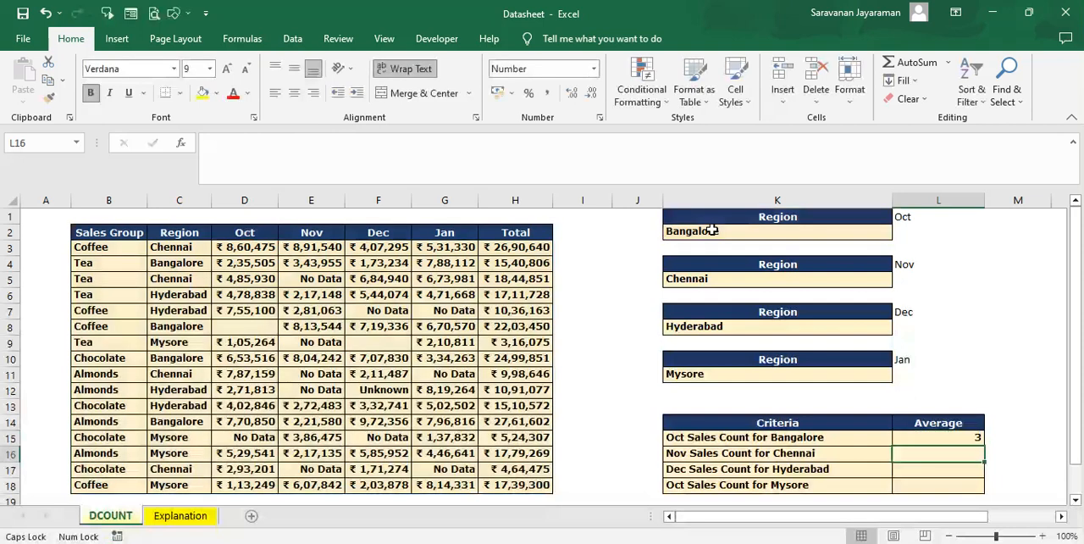
pyautogui.press('Up')
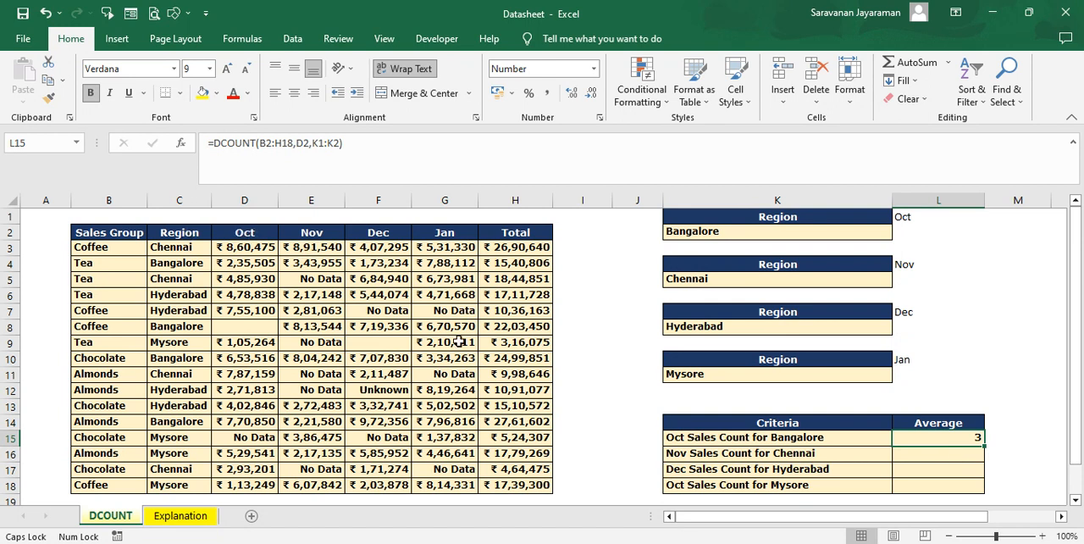
# Step: Enter =DCOUNT(B2:H18,E2,K4:K5) in L16 to count the November sales for Chennai
pyautogui.click(959, 455)
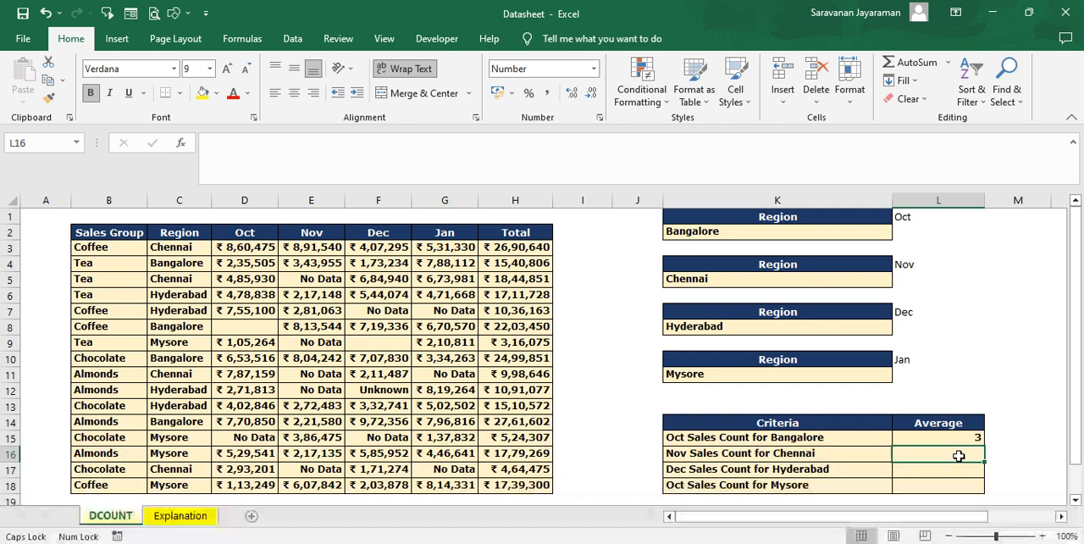
pyautogui.write('=')
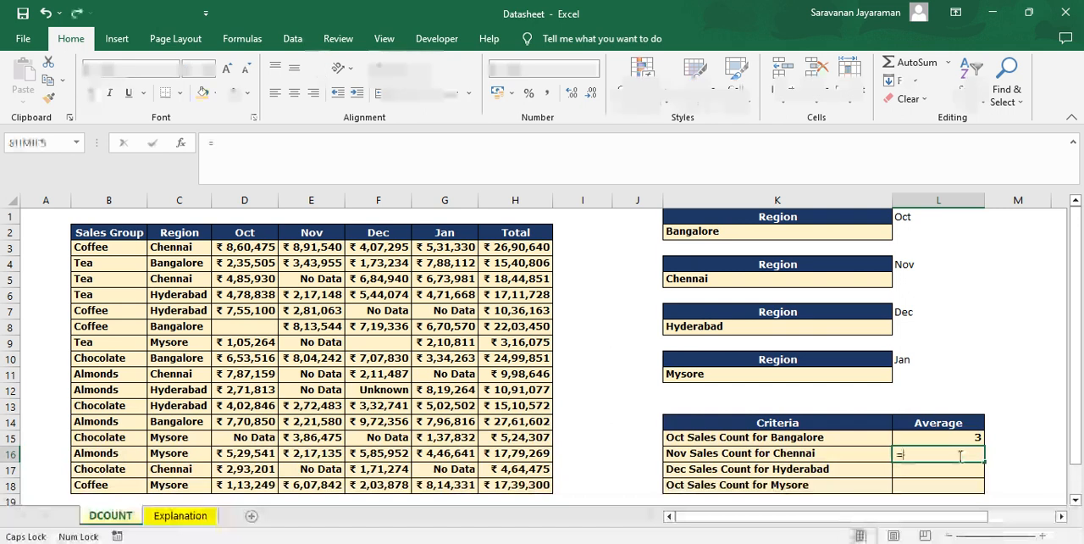
pyautogui.write('DCOUNT(')
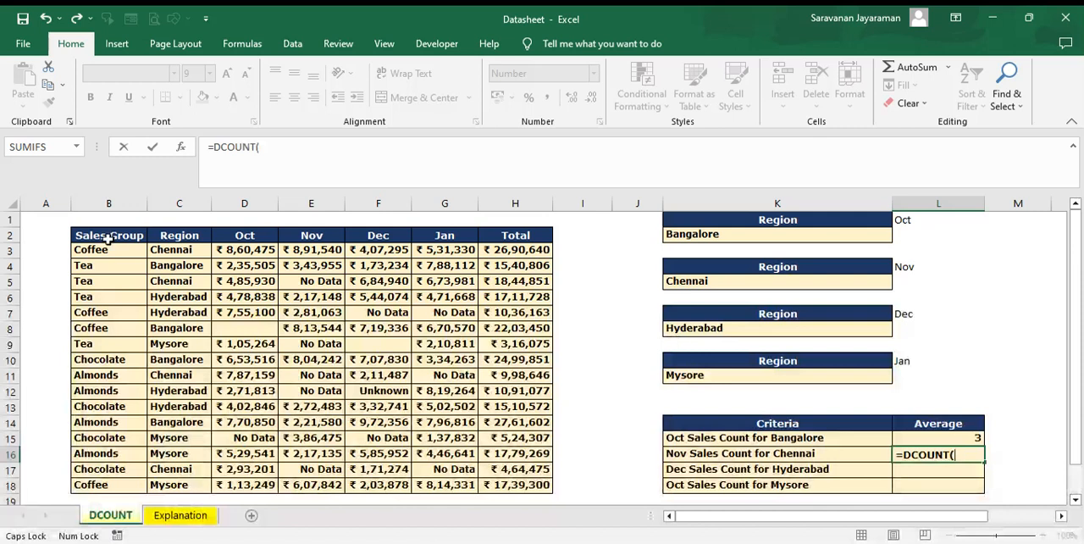
pyautogui.moveTo(107, 240); pyautogui.dragTo(536, 481)
pyautogui.write(',')
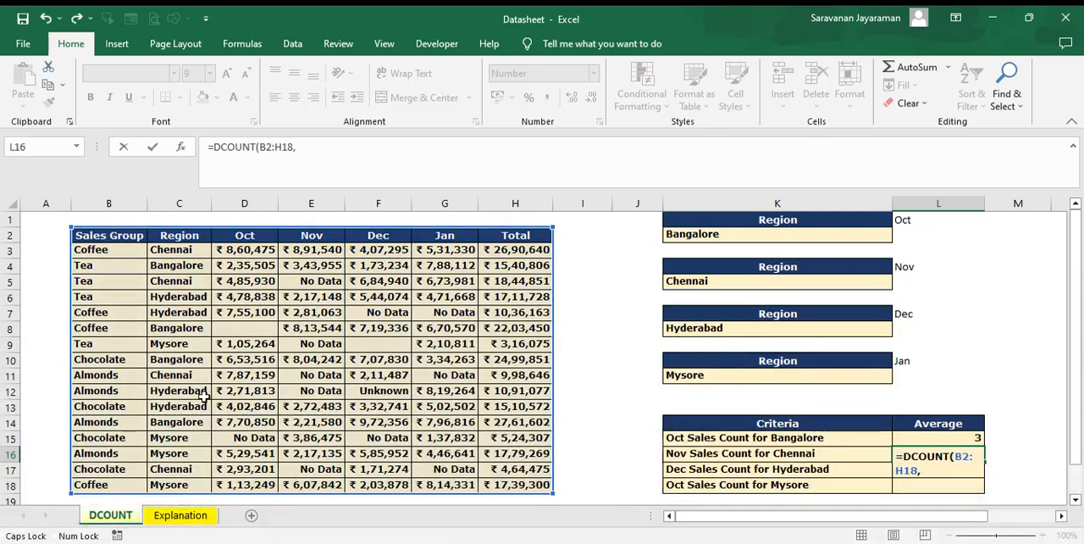
pyautogui.click(324, 236)
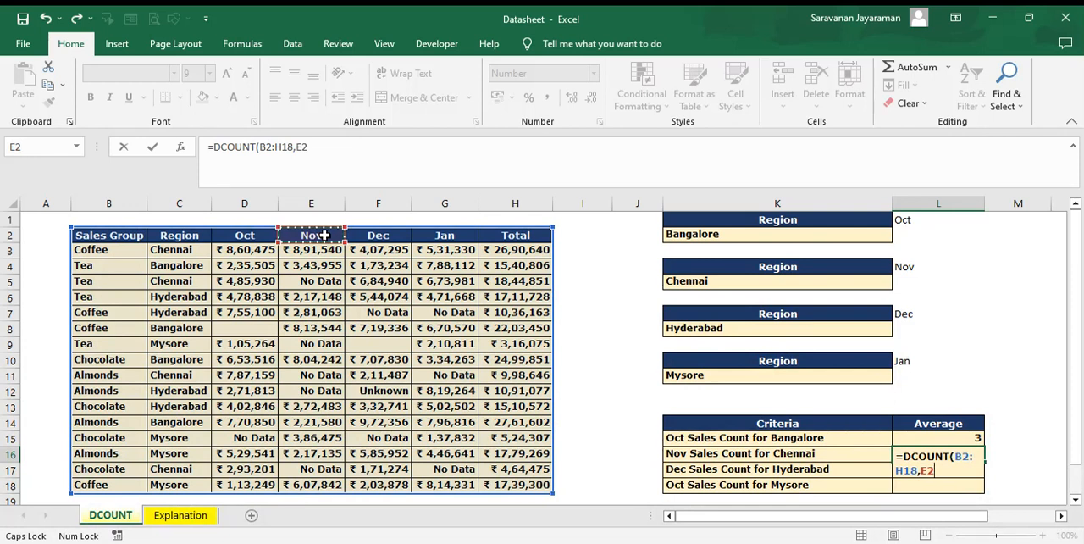
pyautogui.write(',')
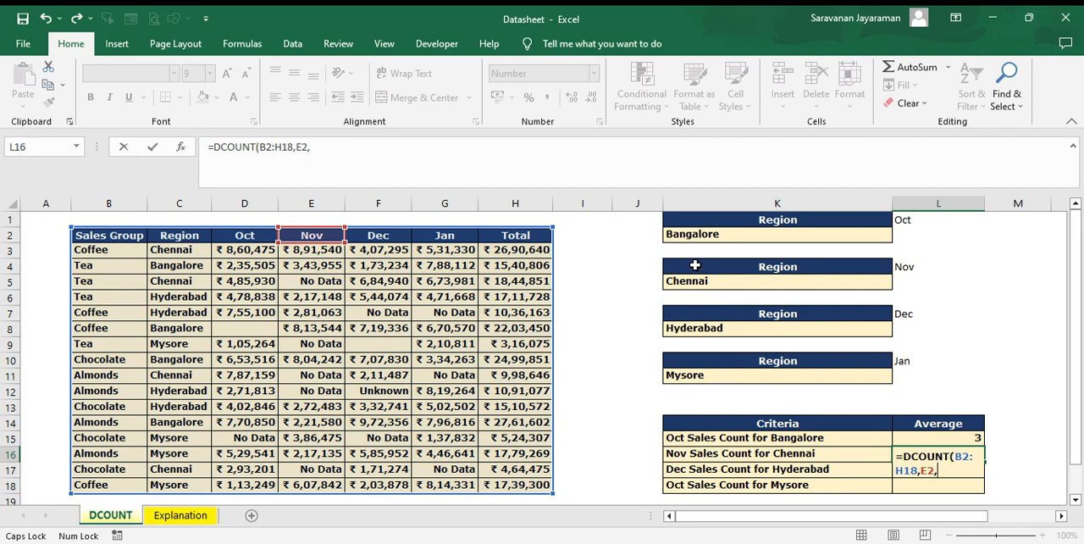
pyautogui.moveTo(695, 265); pyautogui.dragTo(696, 284)
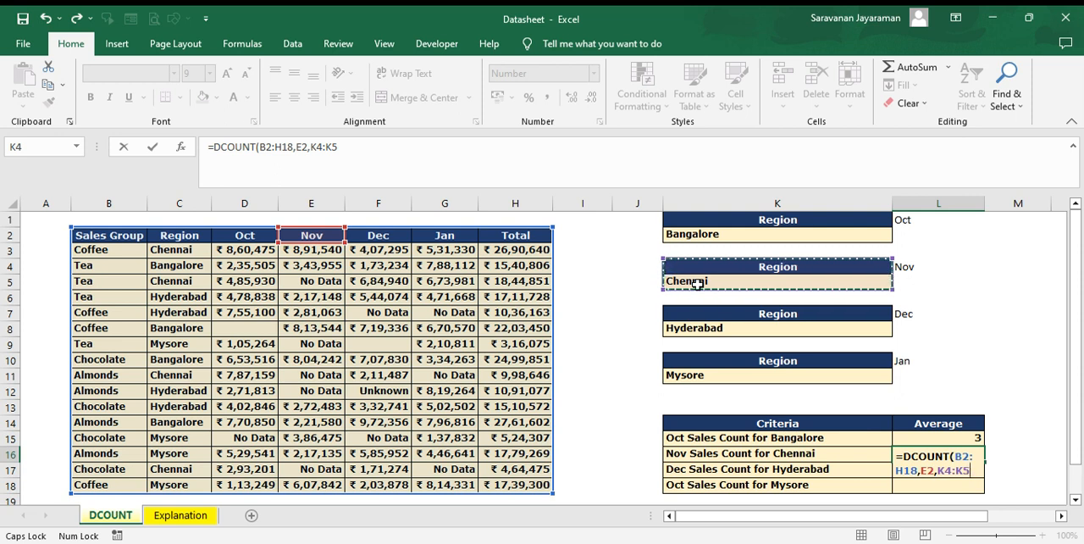
pyautogui.press('Return')
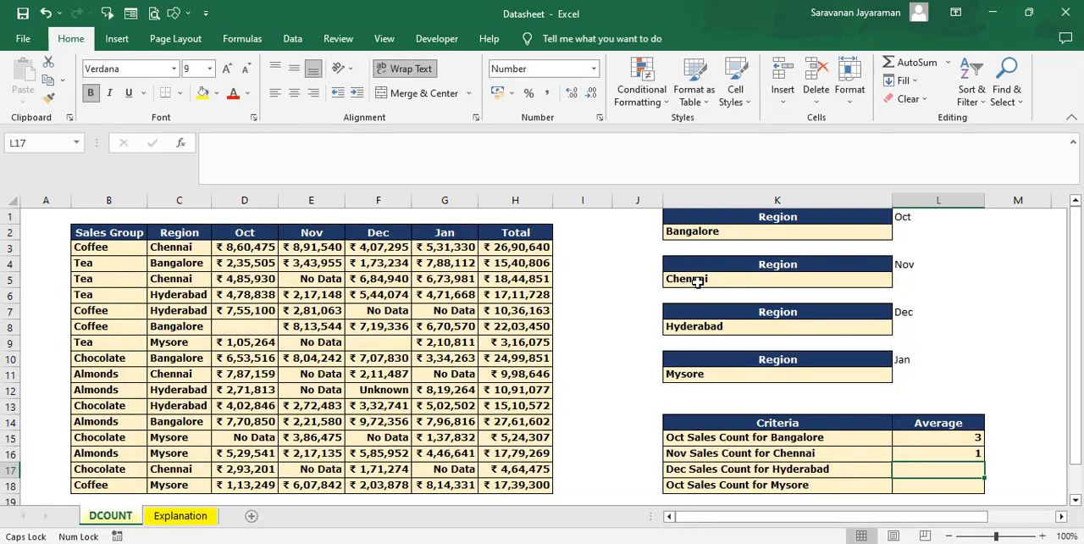
# Step: Enter =DCOUNT(B2:H18,F2,K7:K8) in L17 to count the December sales for Hyderabad
pyautogui.write('=')
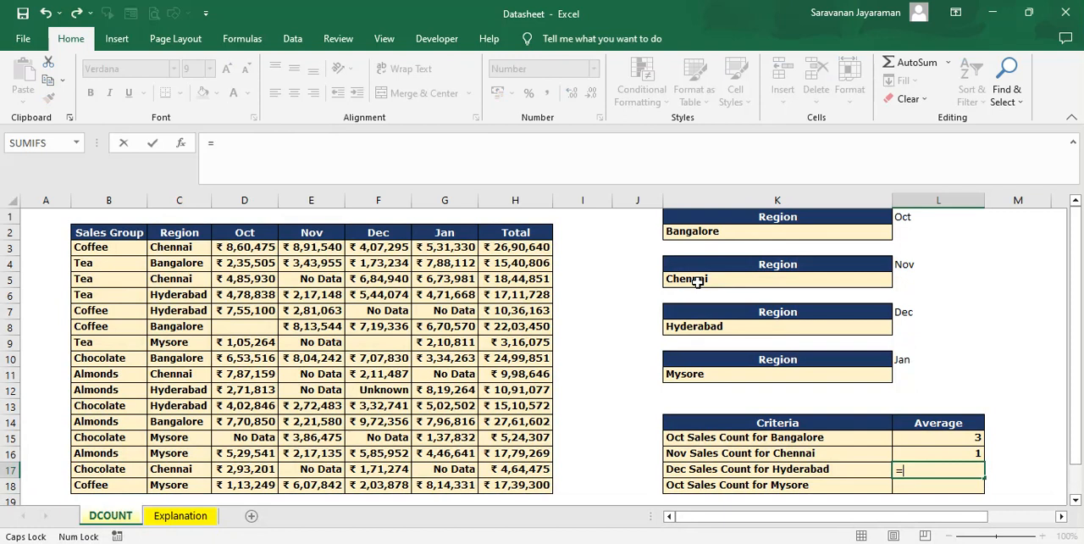
pyautogui.write('DCOUNT(B2:H18,')
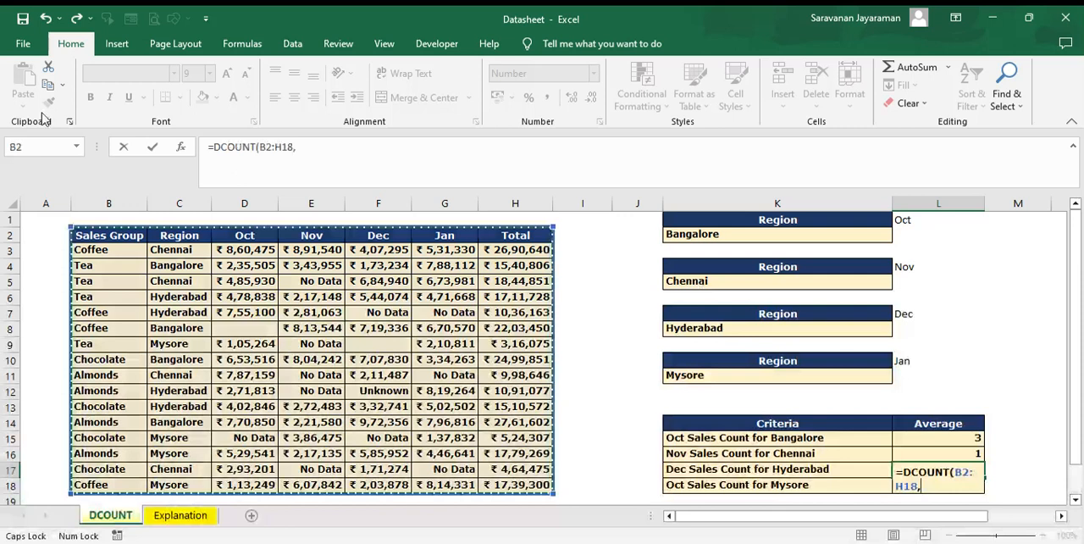
pyautogui.click(378, 235)
pyautogui.write(',')
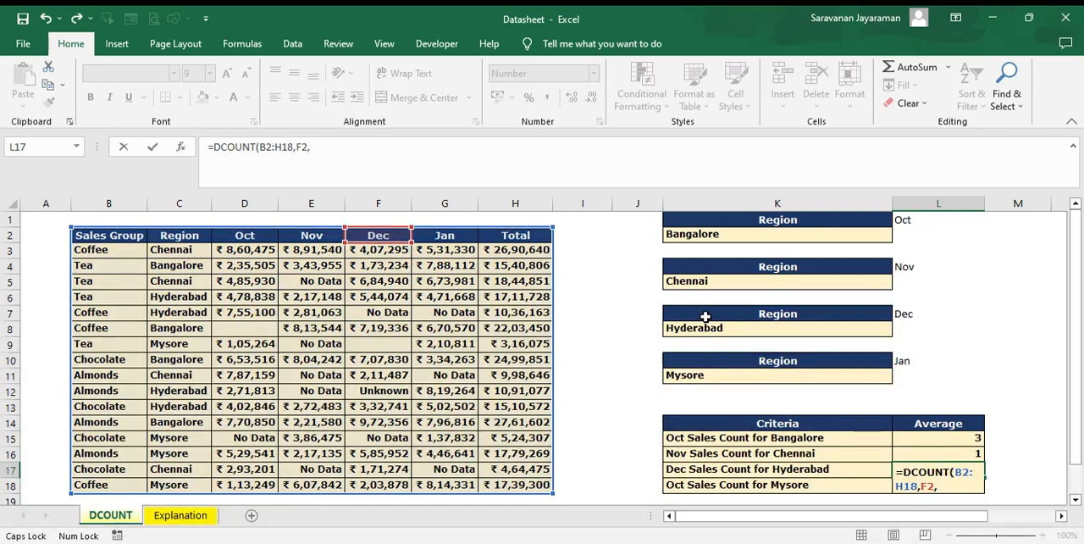
pyautogui.moveTo(704, 316); pyautogui.dragTo(703, 332)
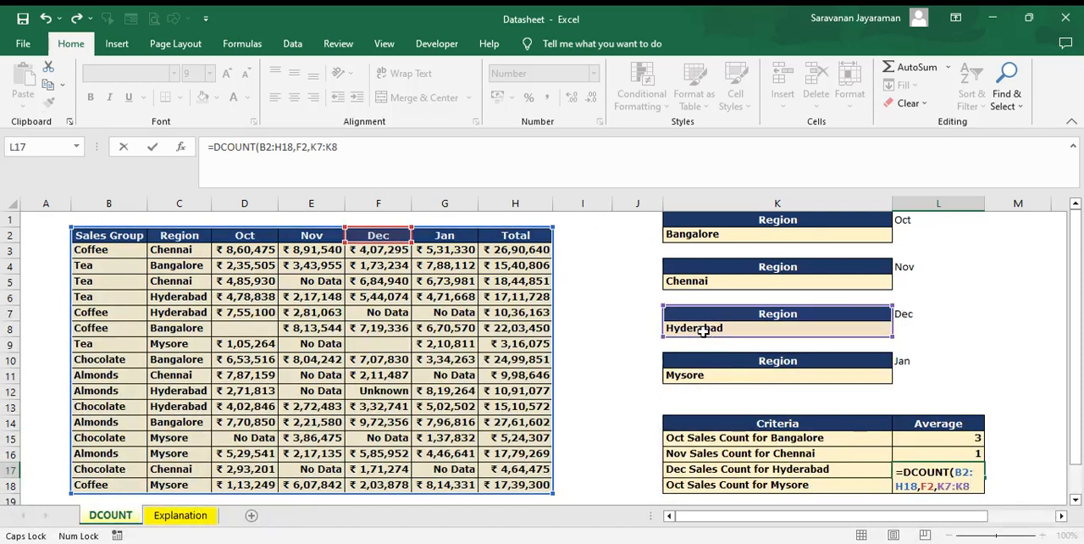
pyautogui.write(')')
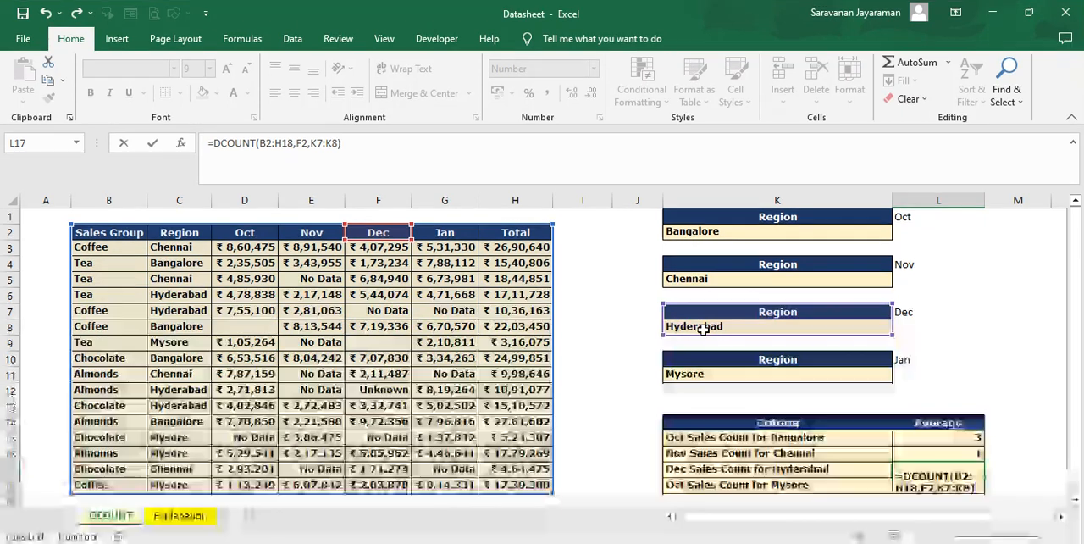
pyautogui.press('Return')
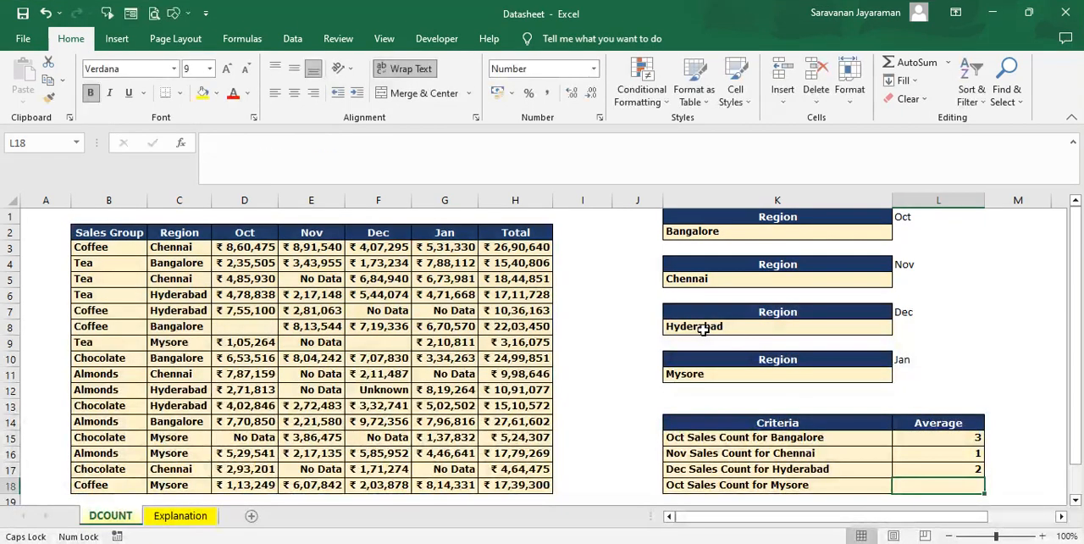
# Step: Enter =DCOUNT(B2:H18,D2,K10:K11) in L18 to count the October sales for Mysore
pyautogui.write('=')
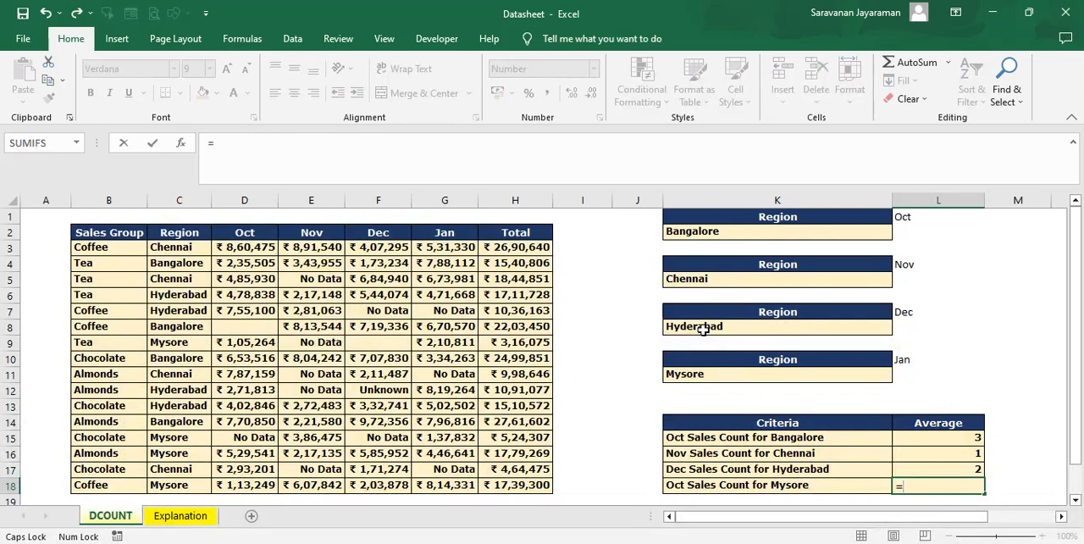
pyautogui.write('D')
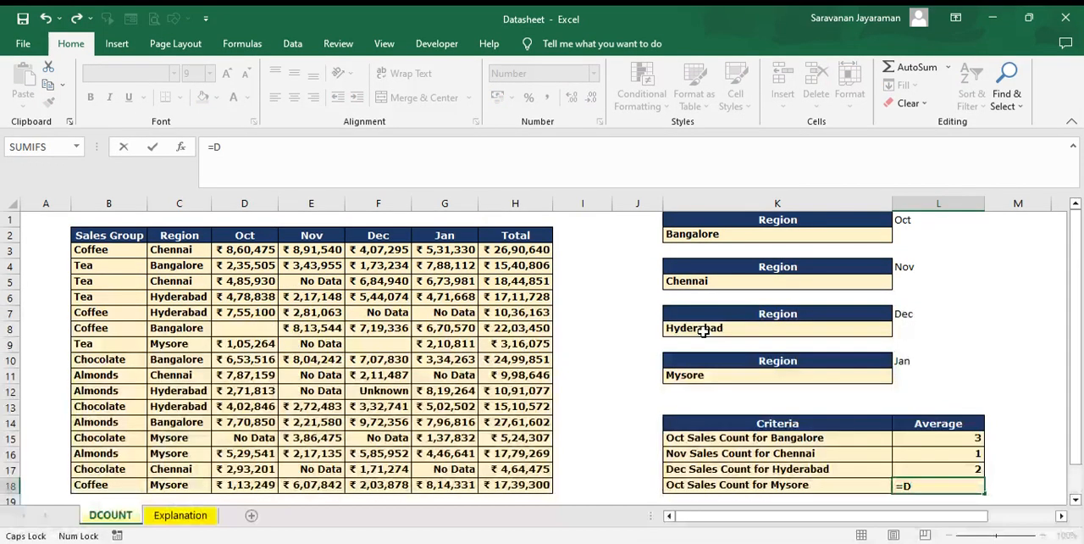
pyautogui.write('C')
pyautogui.press('Tab')
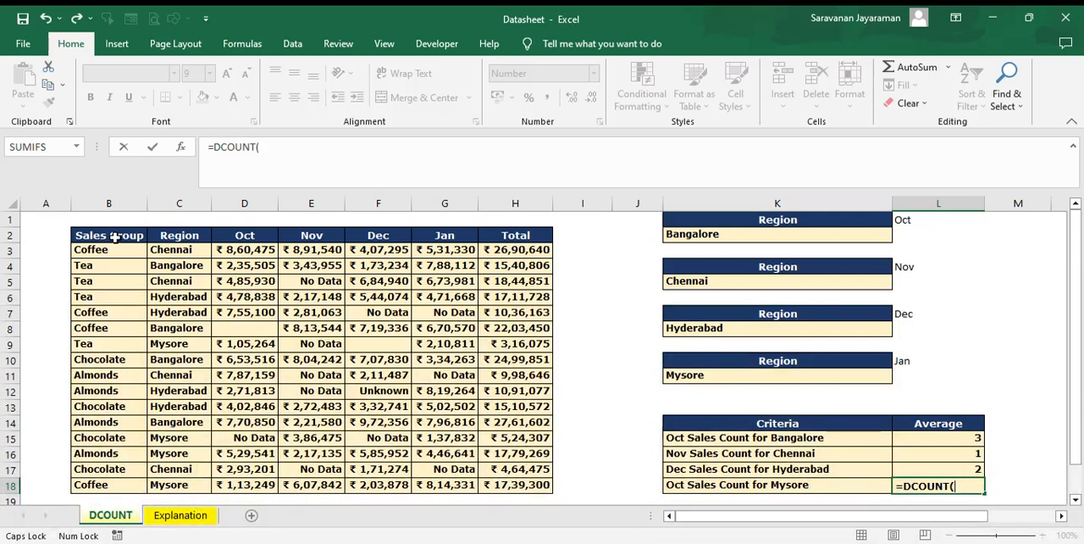
pyautogui.moveTo(115, 238); pyautogui.dragTo(534, 483)
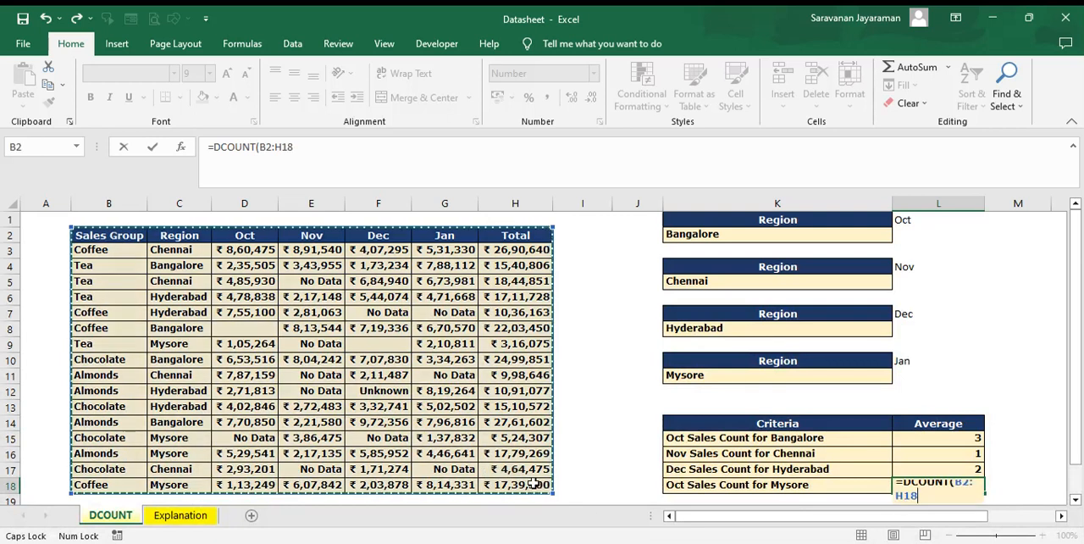
pyautogui.write(',')
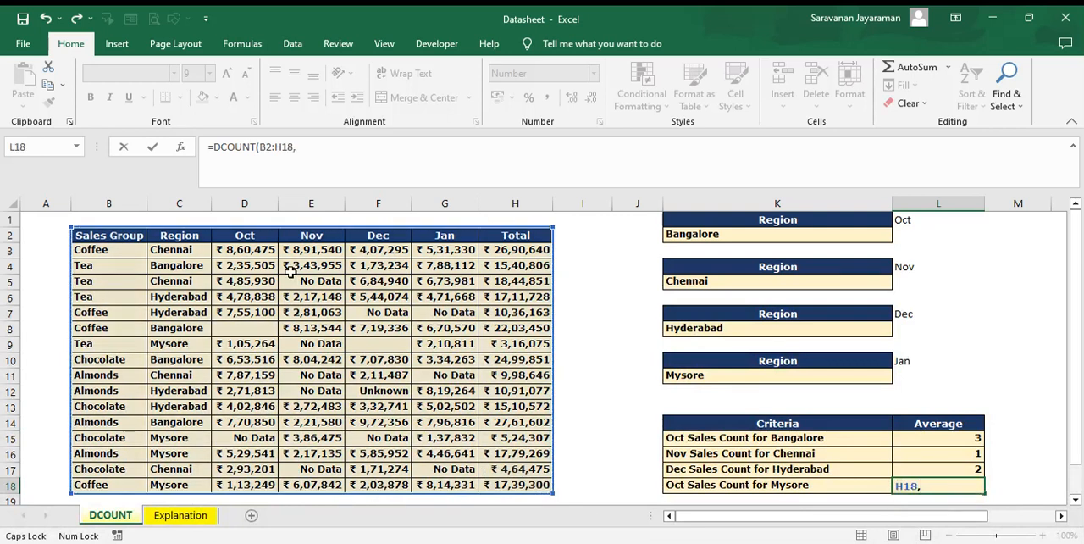
pyautogui.click(244, 236)
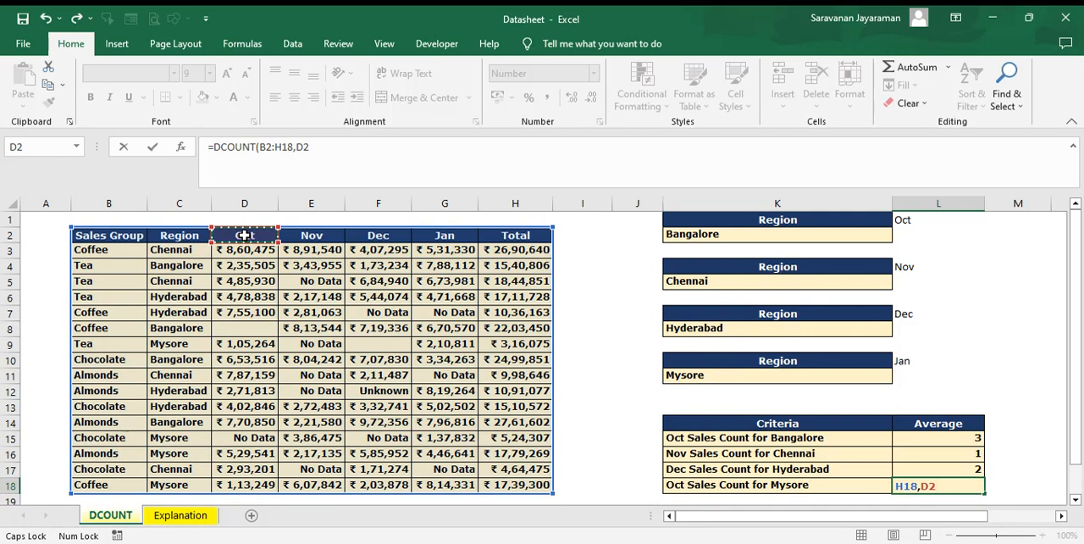
pyautogui.write(',')
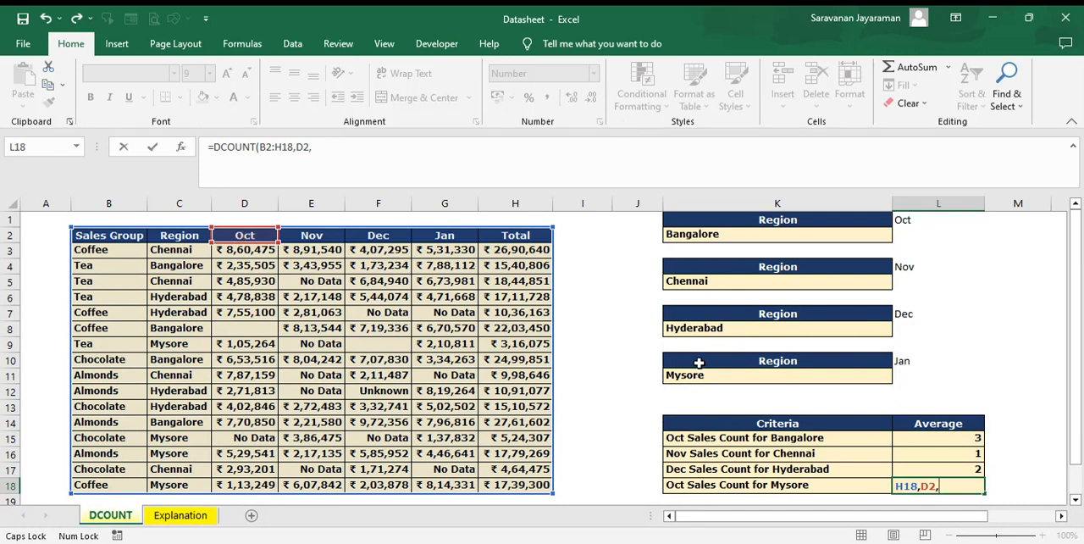
pyautogui.moveTo(700, 363); pyautogui.dragTo(700, 376)
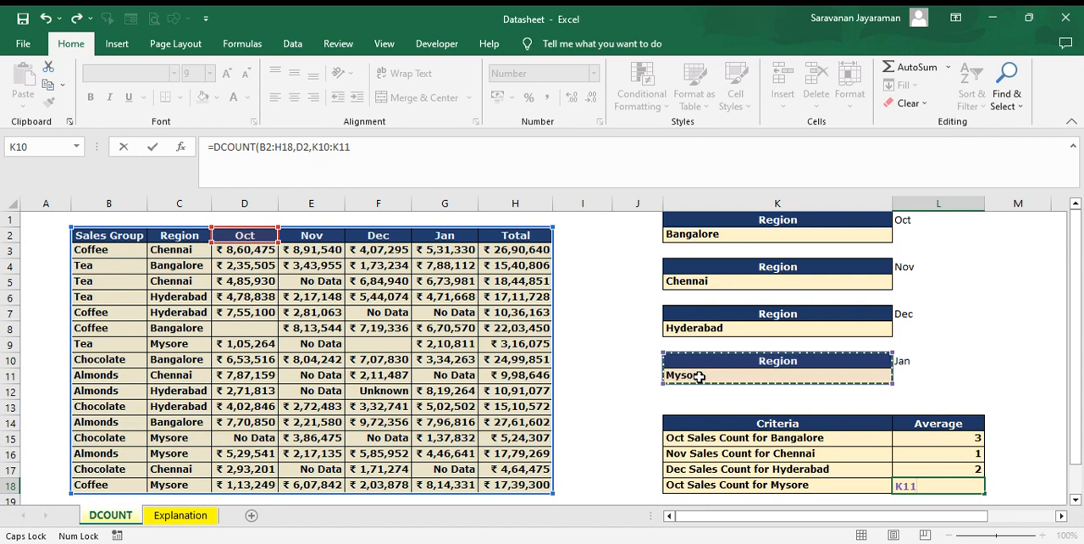
pyautogui.press('Return')
pyautogui.press('Up')
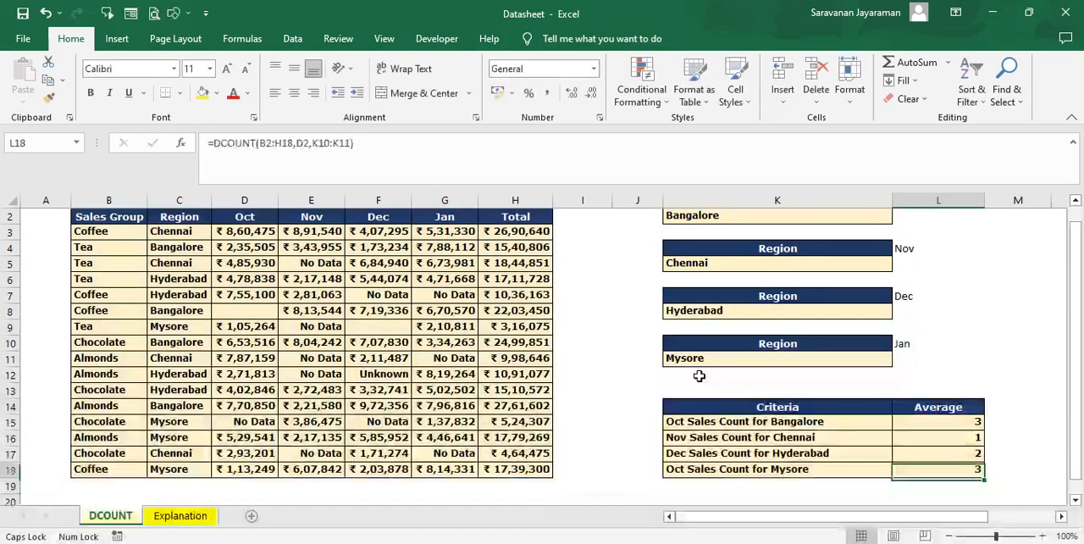